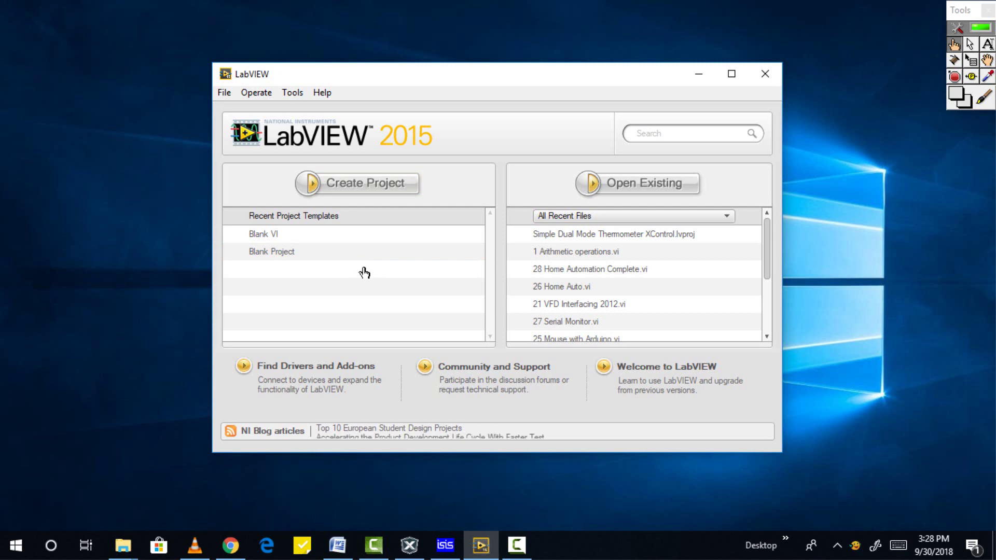
- Nudge the LabVIEW start window slightly up and to the right
mouse_move(460, 77)
left_mouse_down()
mouse_move(481, 61)
mouse_move(457, 69)
left_mouse_up()
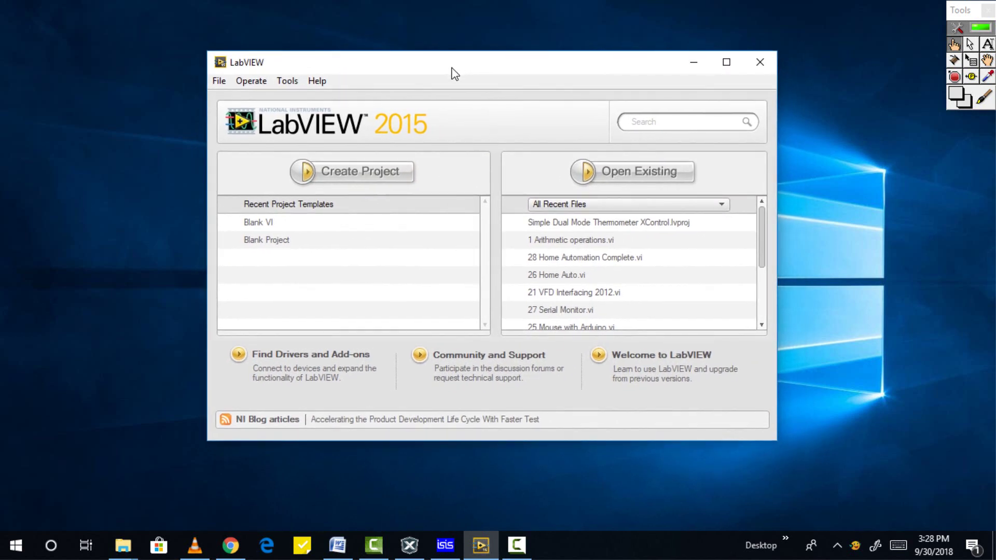
- Create a new Blank VI from Create Project and shift its front panel right
left_click(402, 159)
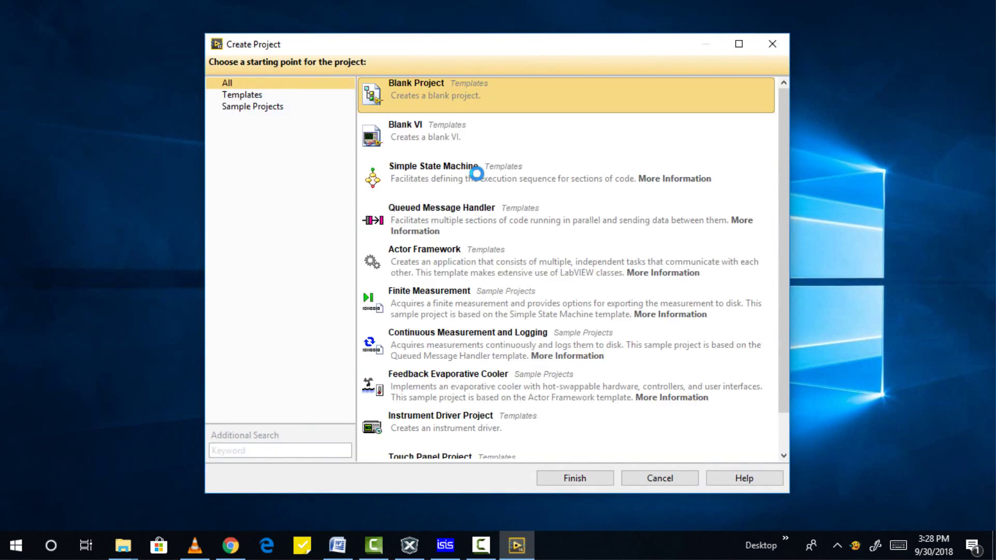
left_click(428, 137)
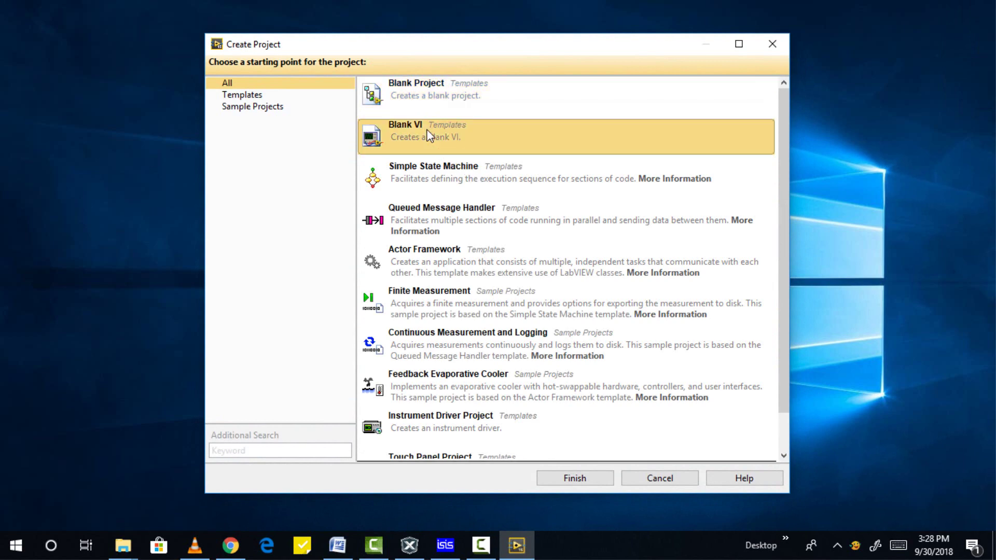
double_click(427, 136)
mouse_move(407, 39)
left_mouse_down()
mouse_move(518, 66)
mouse_move(619, 51)
left_mouse_up()
- Resize and arrange the block diagram and front panel side by side, moving the Controls palette onto the panel
left_click_drag(369, 15, 138, 34)
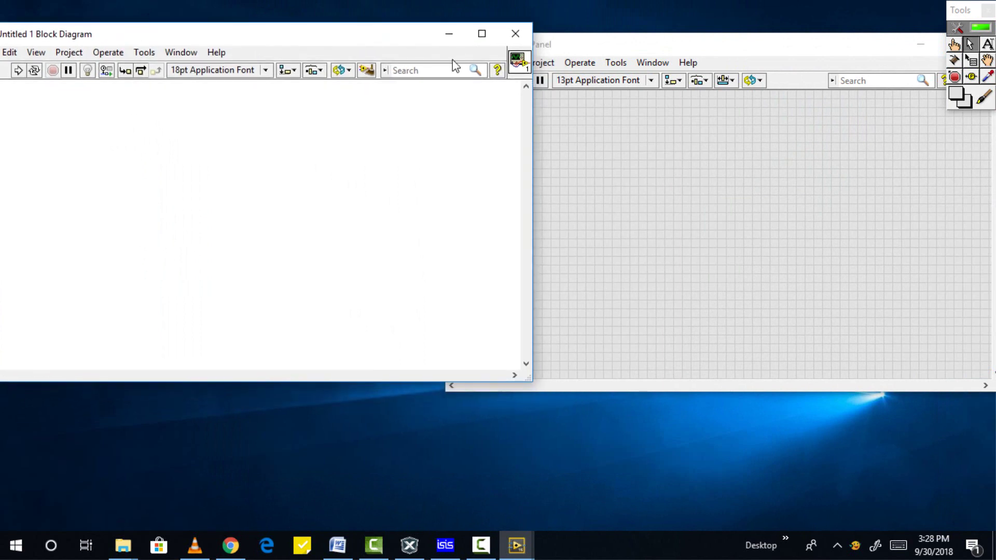
left_click_drag(596, 46, 555, 43)
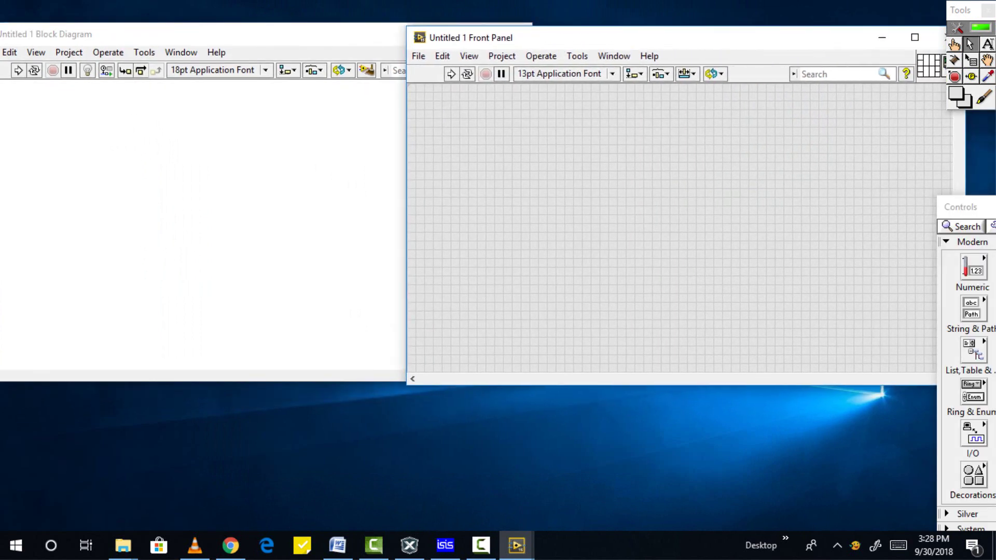
left_click_drag(971, 207, 725, 105)
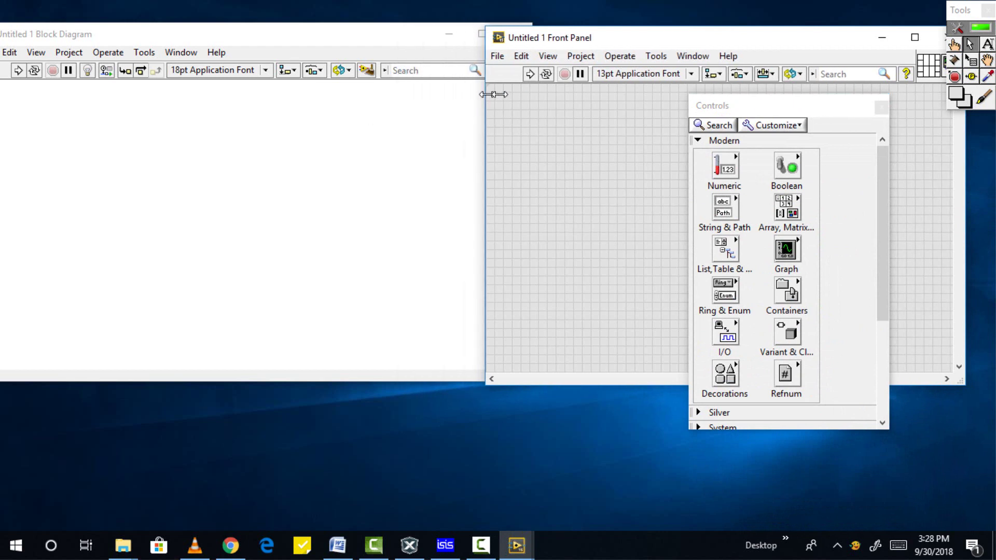
mouse_move(407, 96)
left_mouse_down()
mouse_move(567, 95)
mouse_move(410, 102)
left_mouse_up()
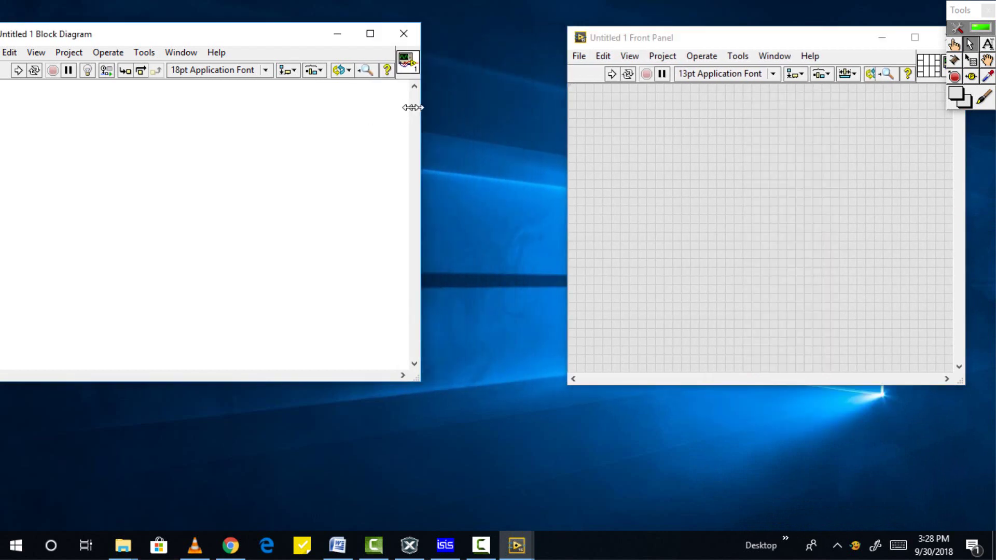
left_click_drag(303, 42, 497, 65)
left_click_drag(735, 37, 781, 56)
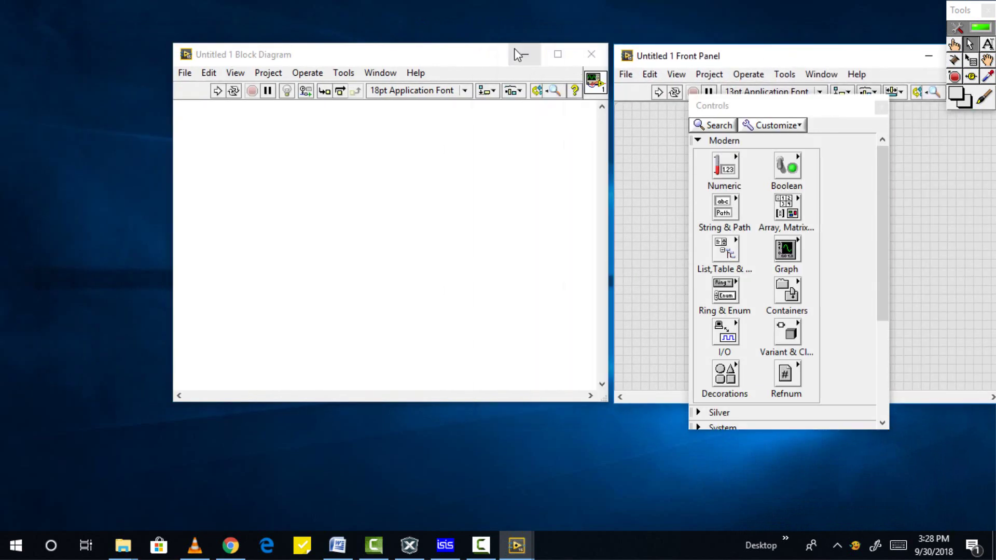
left_click_drag(477, 62, 403, 65)
left_click(646, 51)
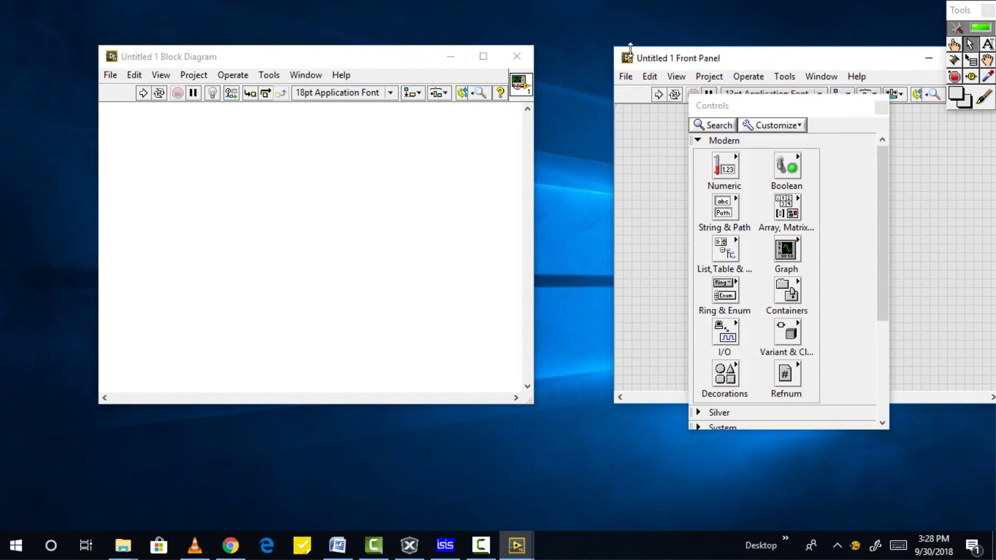
left_click_drag(655, 60, 592, 60)
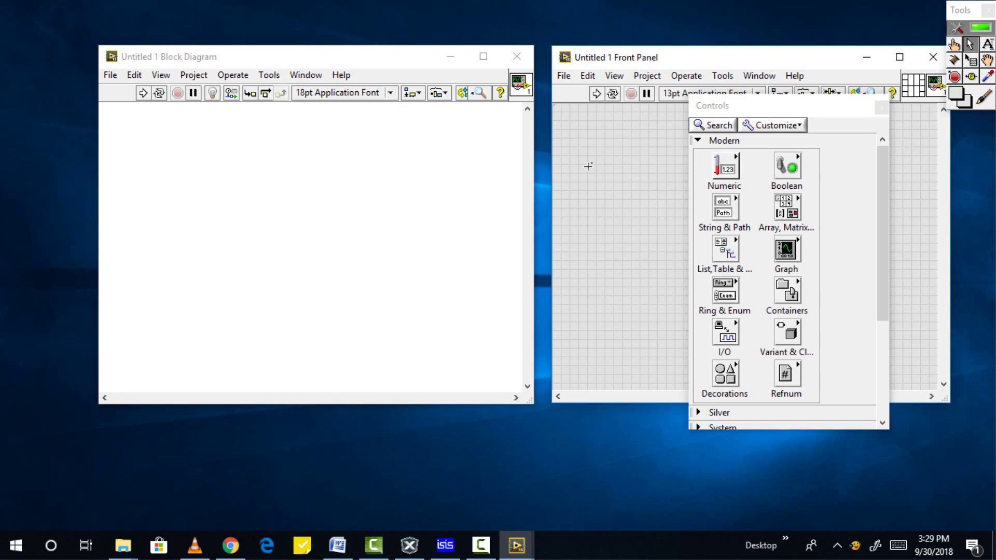
- Place an Add node from the Numeric functions palette on the block diagram
right_click(368, 188)
mouse_move(466, 134)
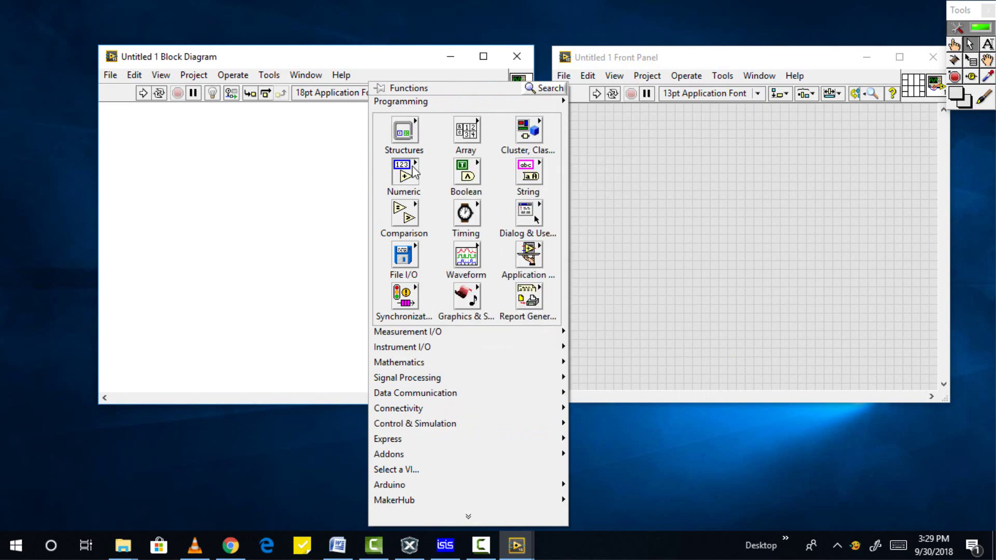
mouse_move(403, 172)
left_click(466, 217)
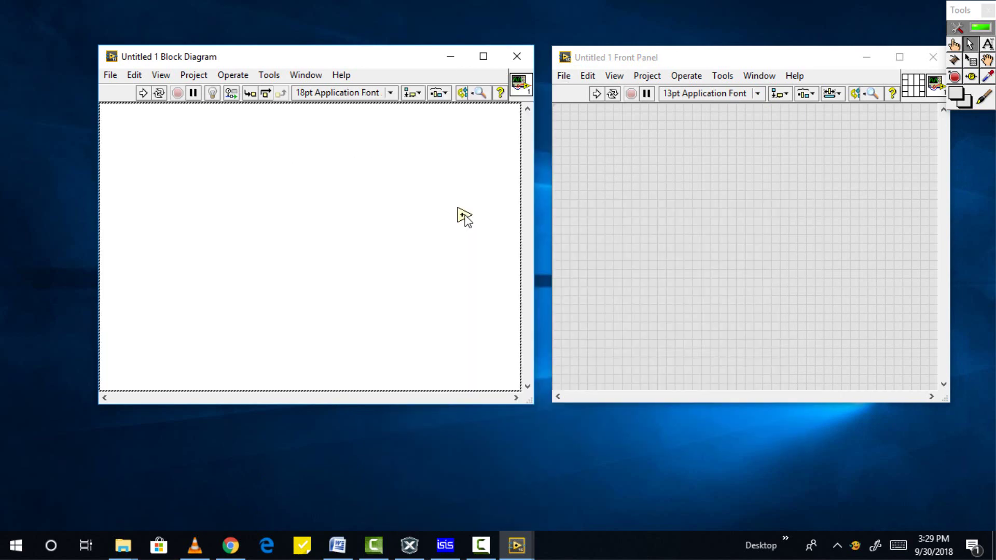
left_click(309, 201)
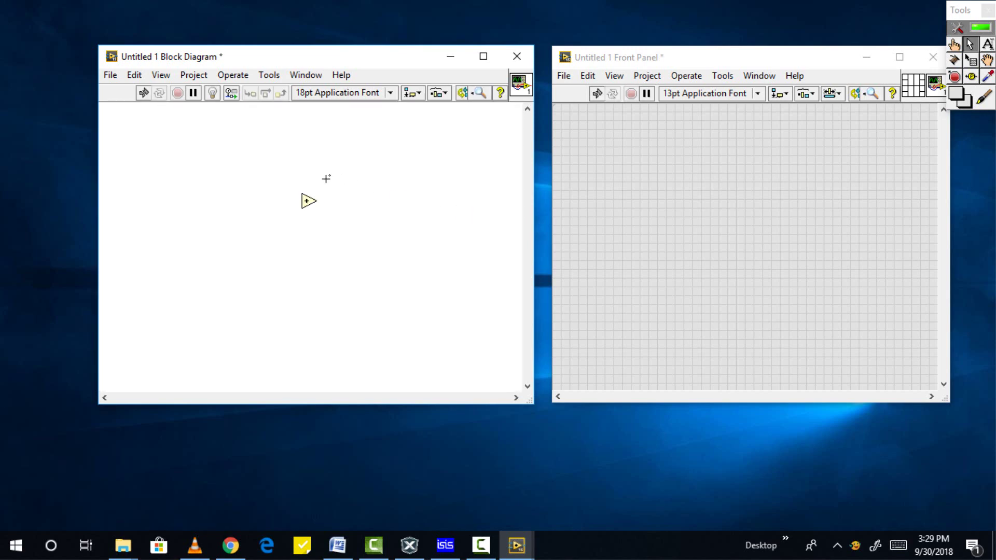
- Reopen the Functions palette and pick up a Numeric Constant
left_click(161, 75)
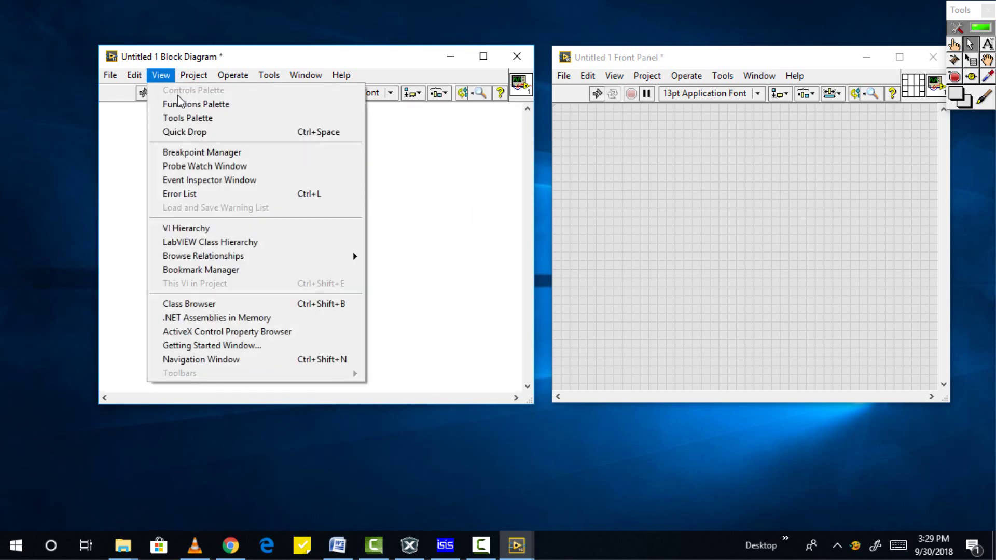
left_click(429, 200)
right_click(430, 200)
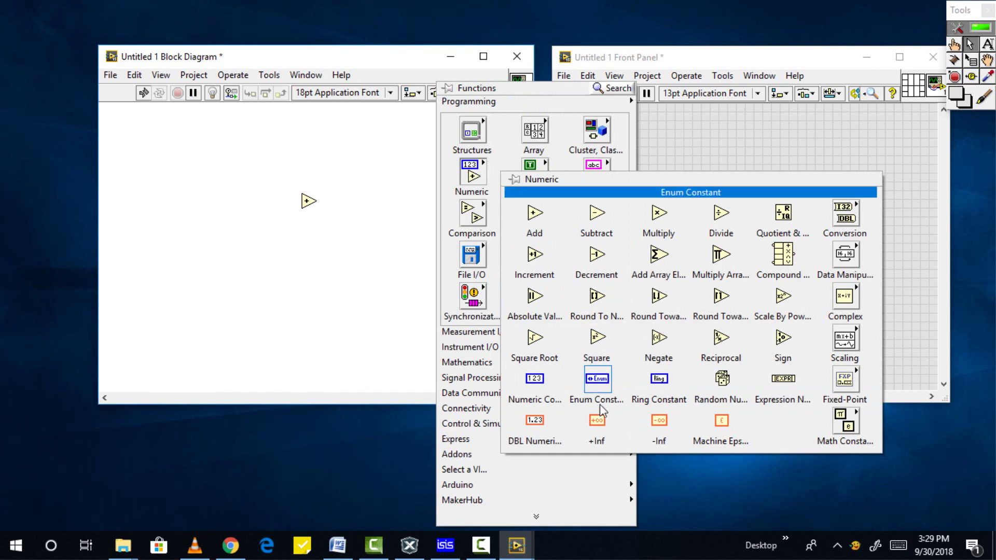
left_click(534, 387)
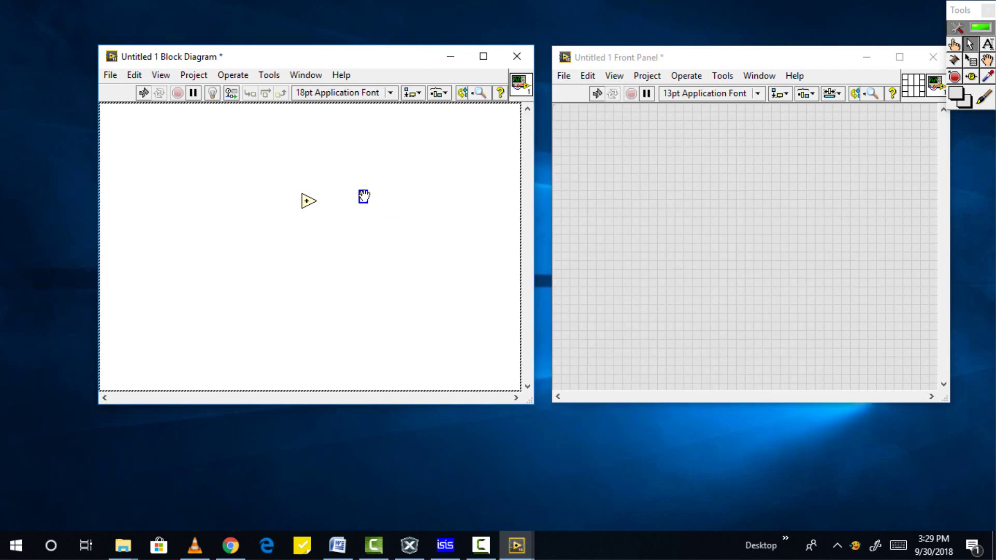
- Drop the constant right of Add, add a Numeric indicator, and move its terminal beside Add
left_click(368, 202)
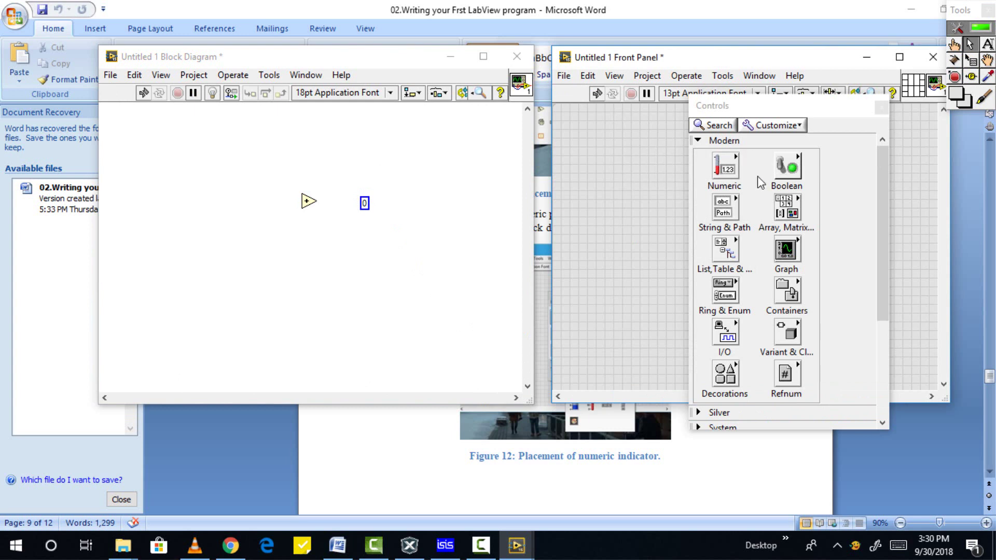
left_click(725, 167)
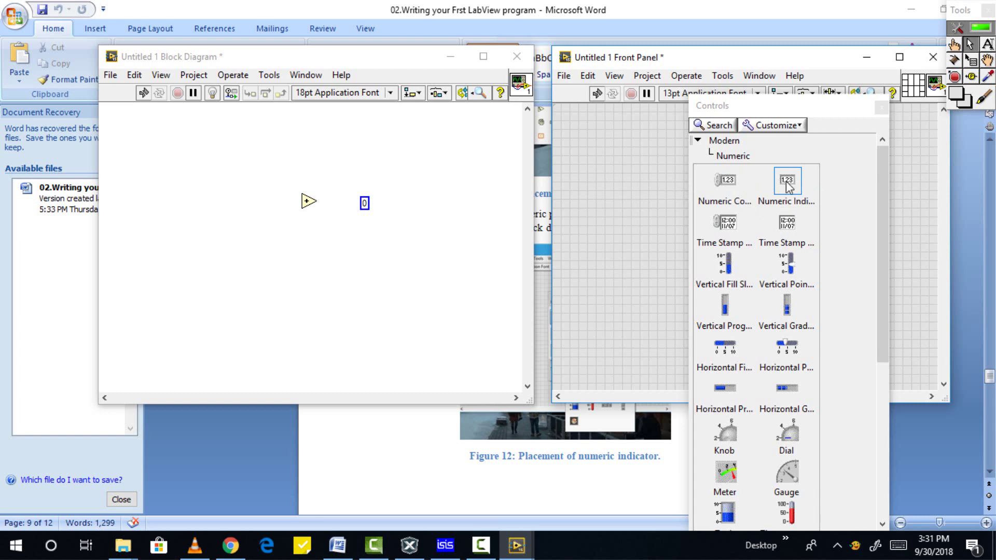
left_click_drag(788, 184, 568, 219)
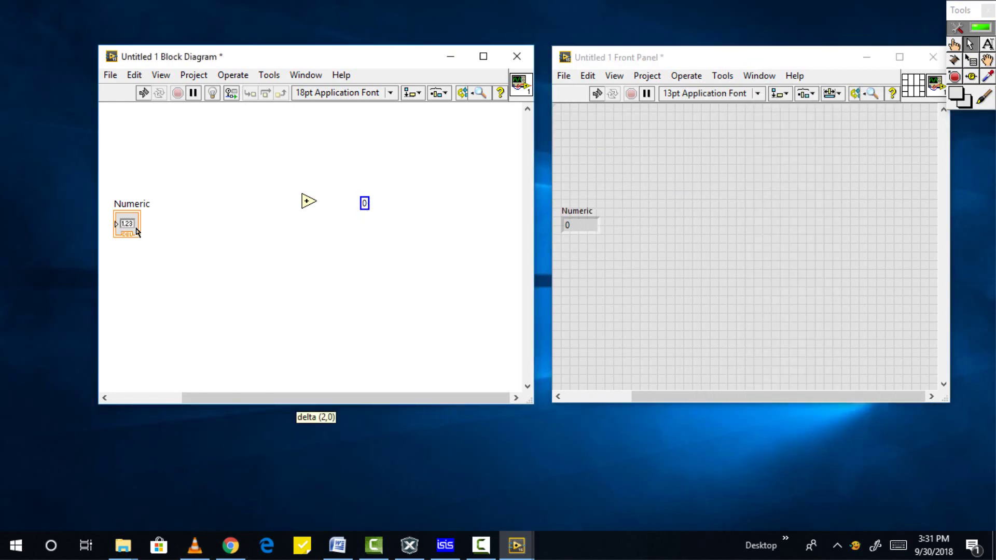
mouse_move(137, 231)
left_mouse_down()
mouse_move(424, 224)
mouse_move(475, 191)
left_mouse_up()
- Place a second numeric constant left of Add and stack the other constant below it
right_click(309, 237)
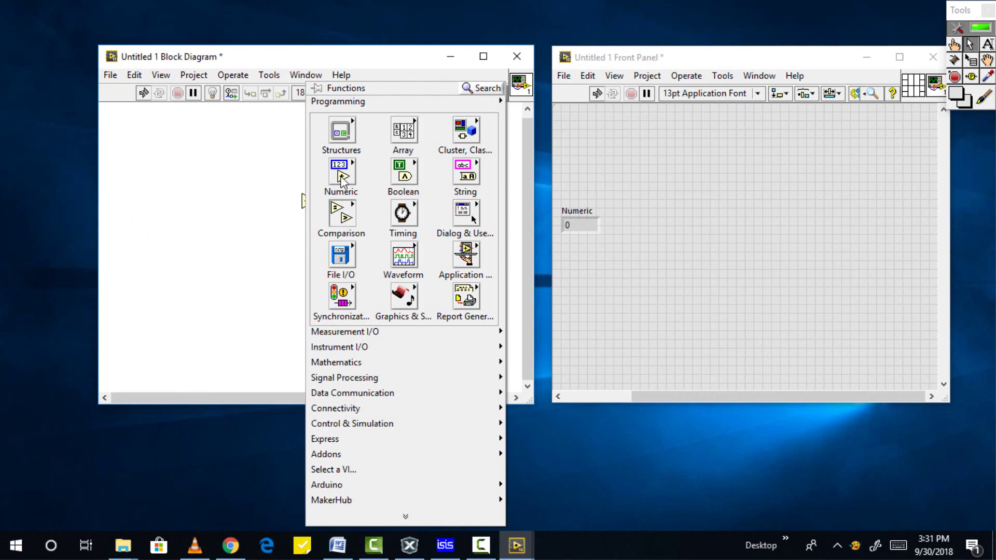
mouse_move(340, 178)
left_click(410, 385)
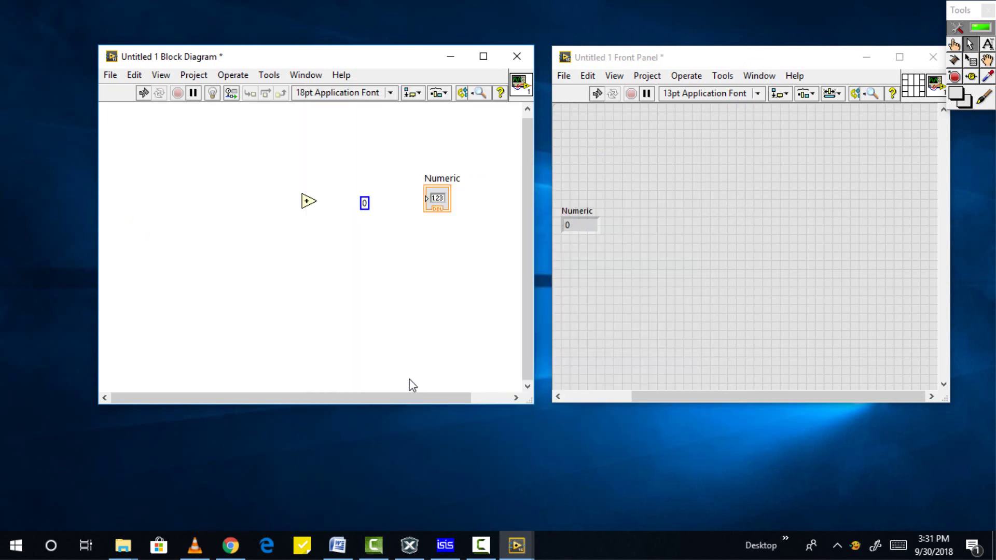
left_click(235, 187)
mouse_move(364, 204)
left_mouse_down()
mouse_move(210, 224)
mouse_move(233, 212)
left_mouse_up()
scroll(308, 267, "up", 2)
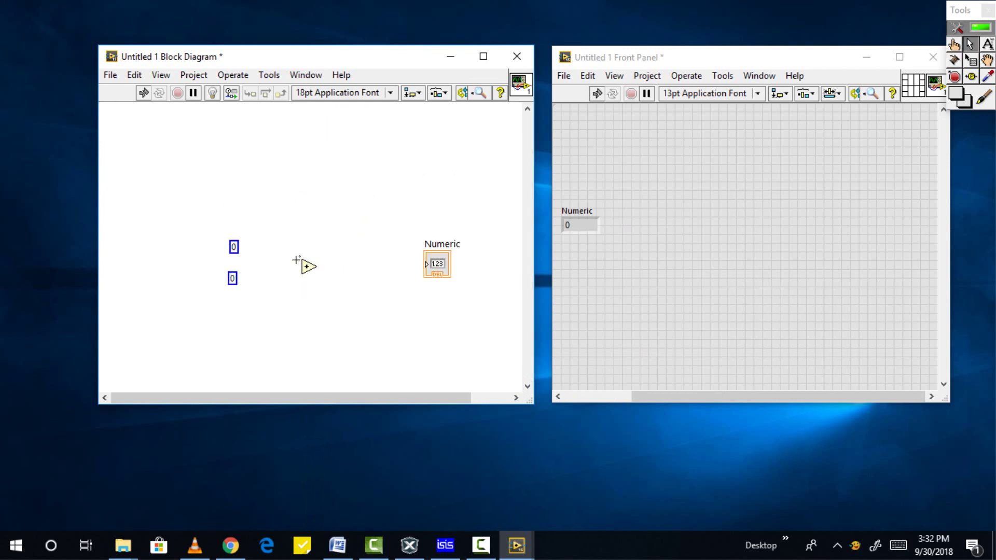
- Wire both constants into Add's inputs and Add's output to the Numeric indicator
left_click(301, 263)
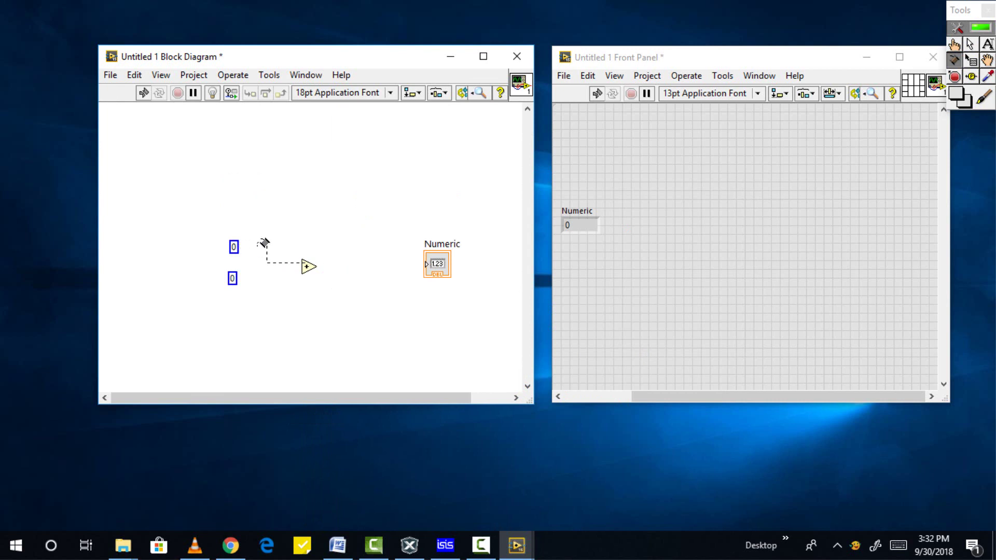
left_click(243, 246)
left_click(238, 279)
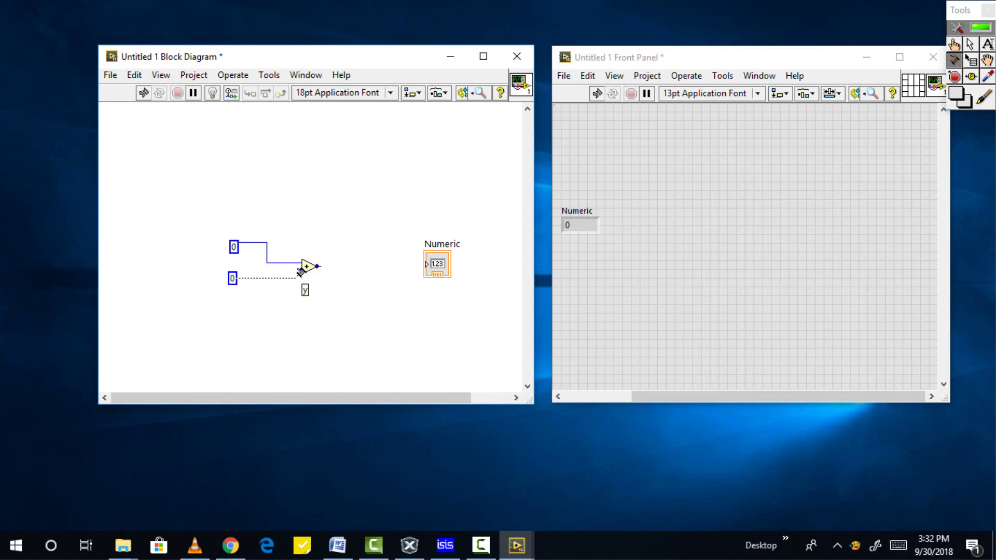
left_click(302, 270)
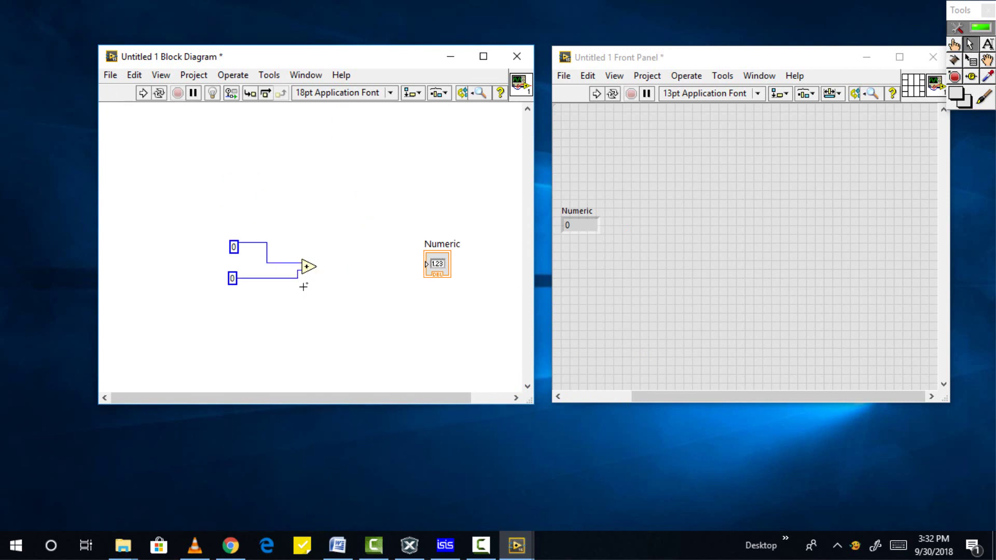
left_click(424, 265)
left_click(316, 267)
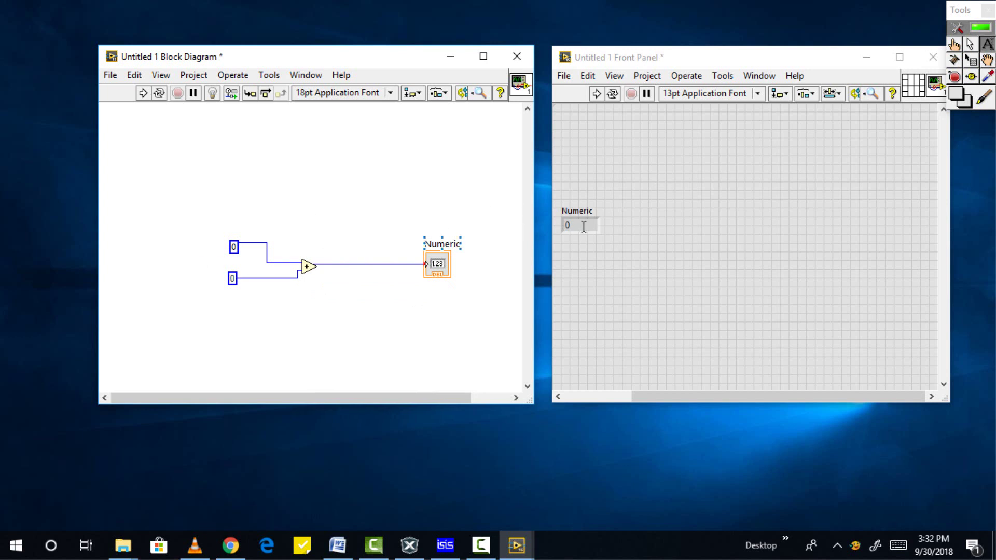
- Set the top constant to 3 and the bottom constant to 4
left_click(227, 247)
double_click(235, 247)
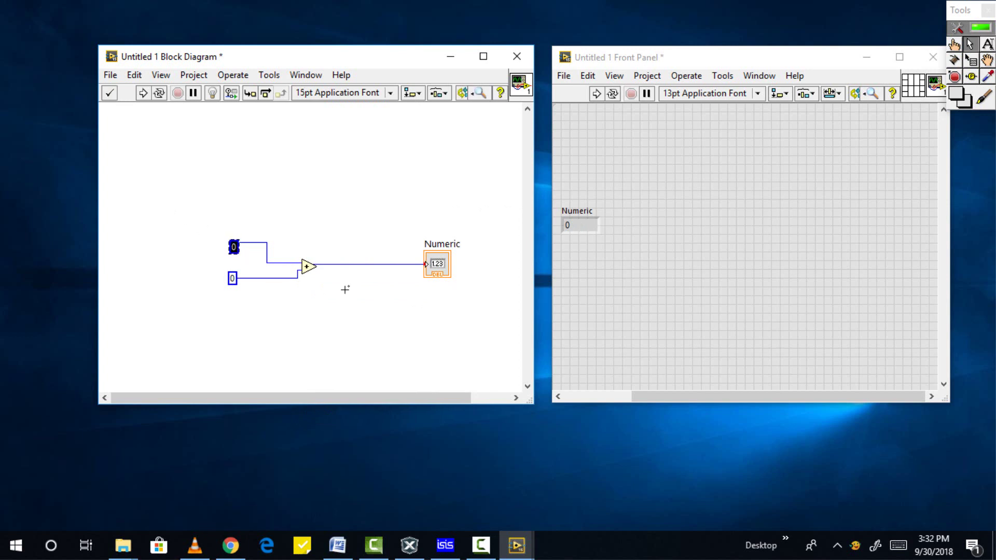
type("3")
left_click(231, 280)
double_click(232, 278)
type("4")
left_click(301, 314)
- Run the VI continuously so the indicator shows 7, then stop it
key("ctrl+e")
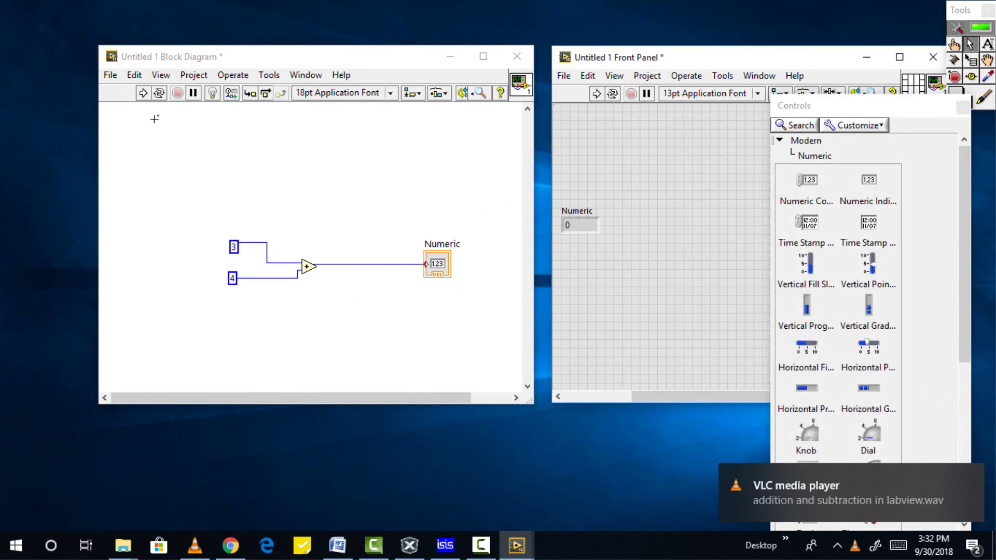
left_click(187, 97)
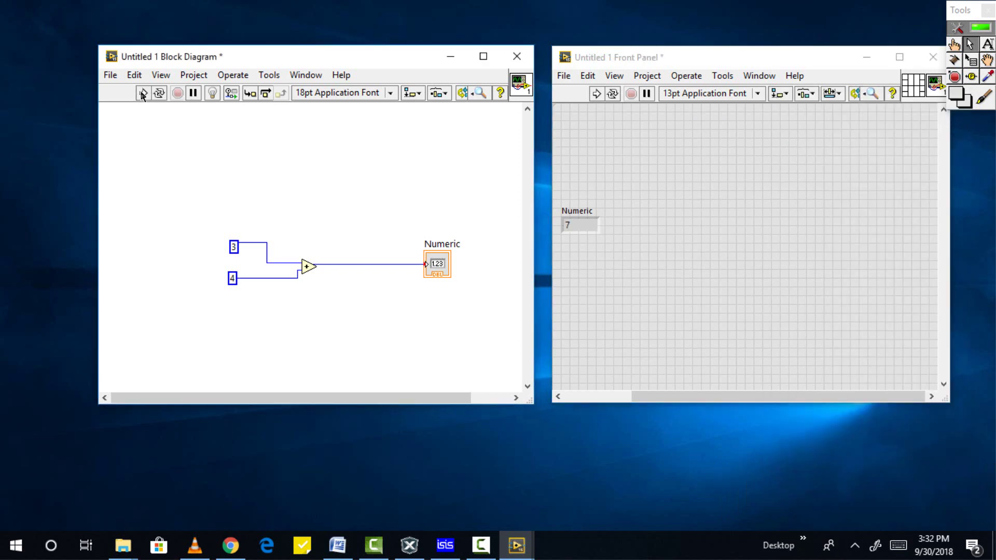
left_click(158, 95)
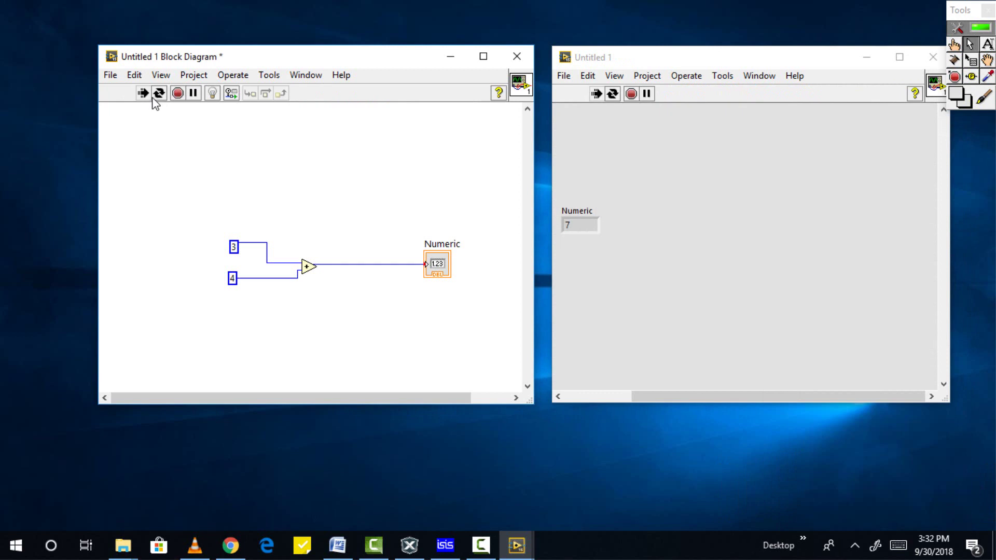
left_click(160, 92)
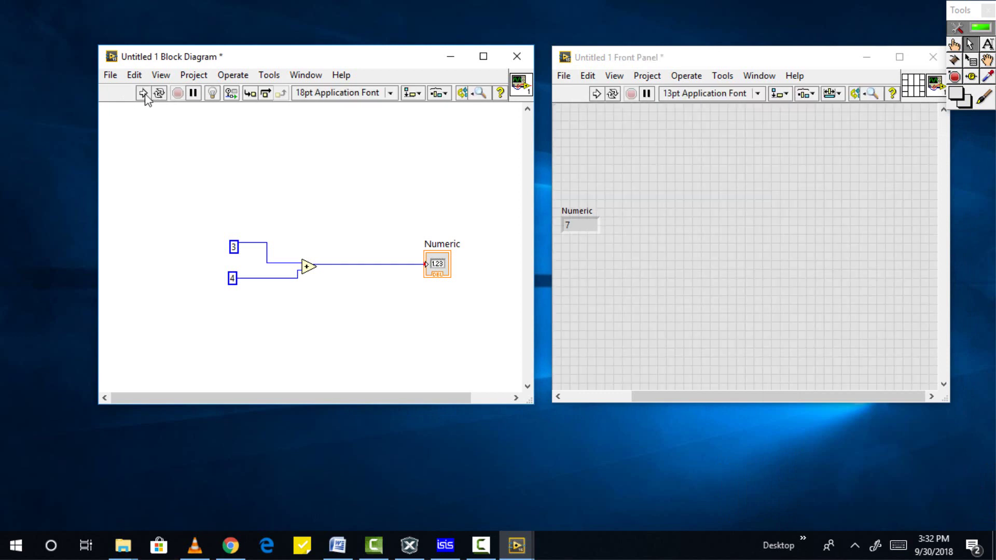
- Replace the Add node with a Subtract node from its shortcut menu
right_click(307, 267)
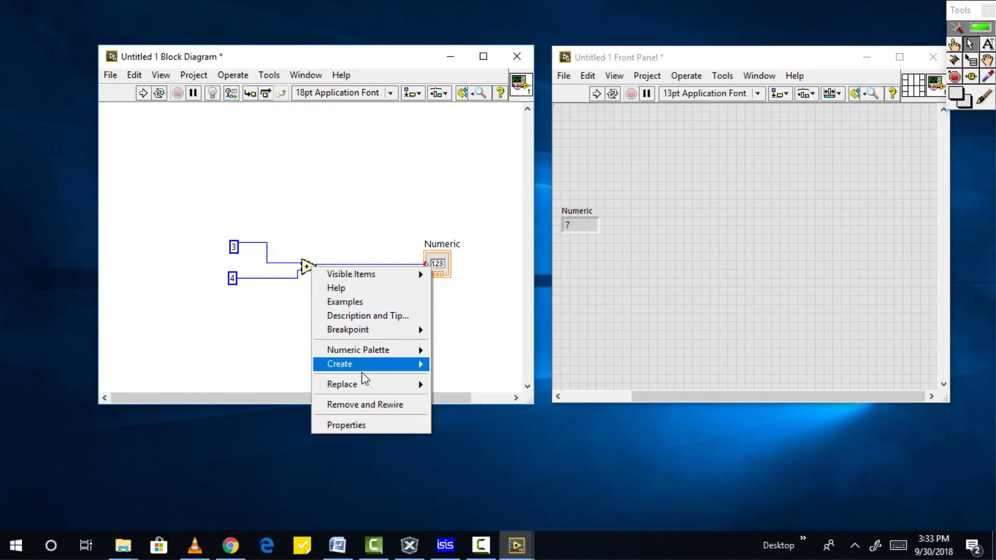
mouse_move(475, 385)
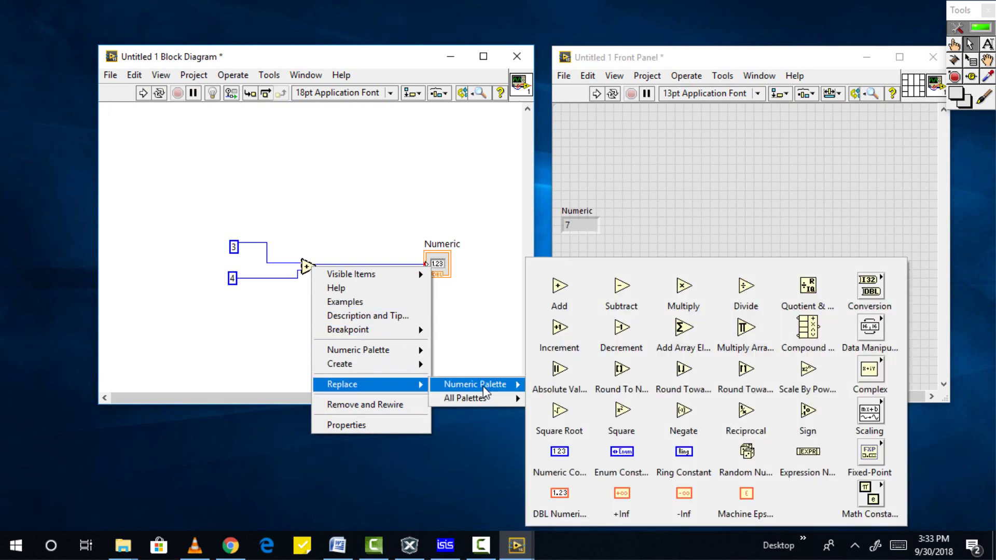
left_click(621, 285)
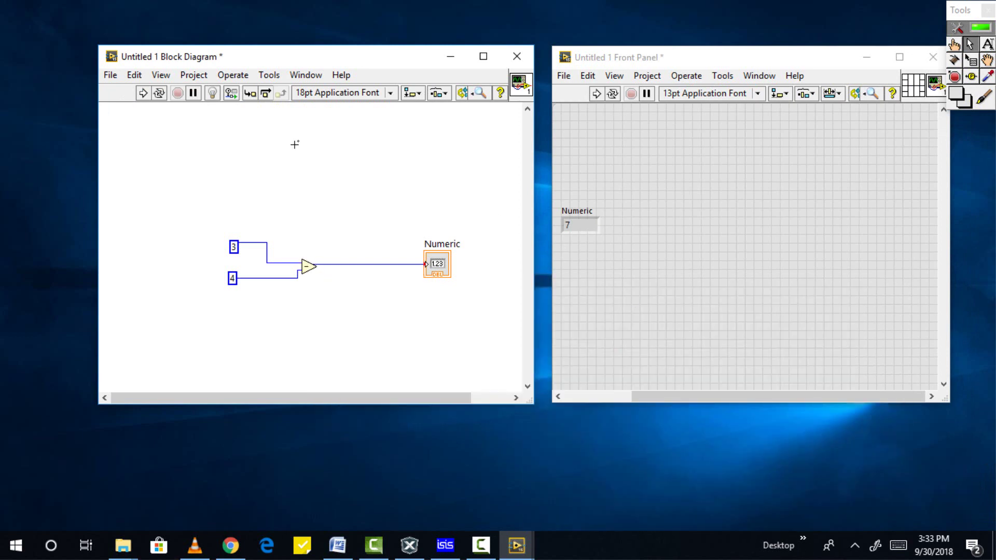